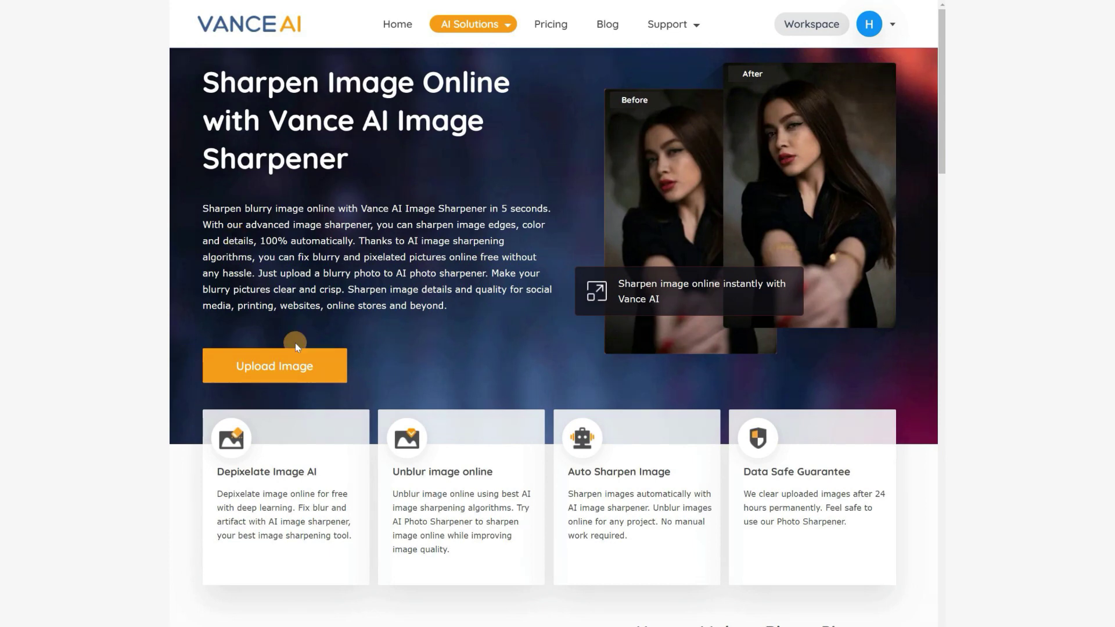
Upload the butterfly photo, process it with Auto Parameters, and preview before versus after
{"action": "left_click", "coordinate": [277, 366]}
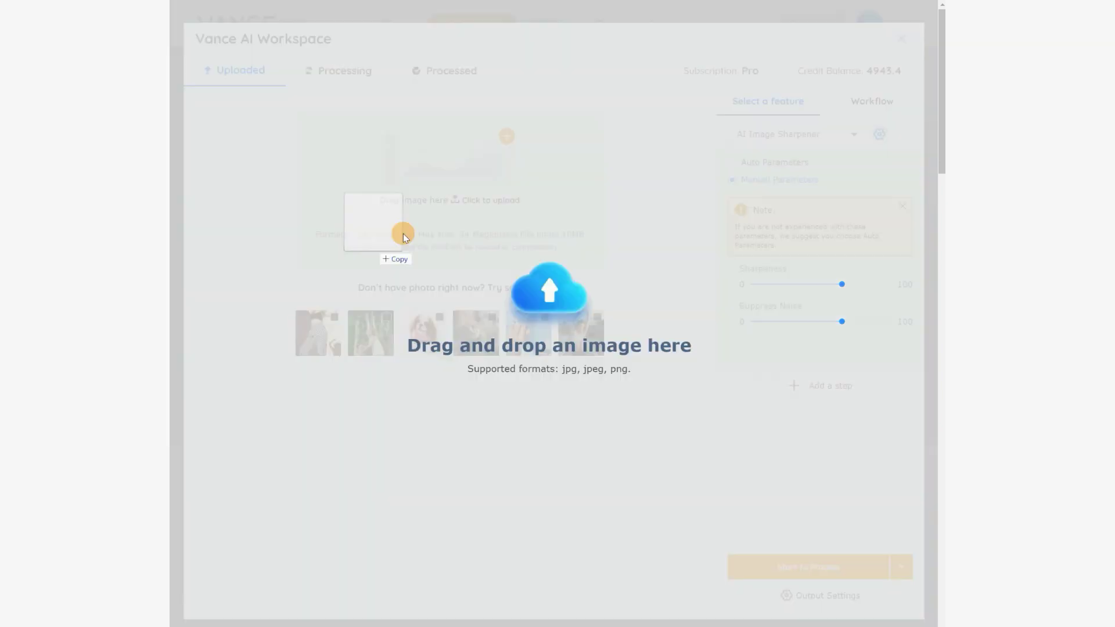
{"action": "left_click_drag", "start_coordinate": [403, 234], "coordinate": [426, 215]}
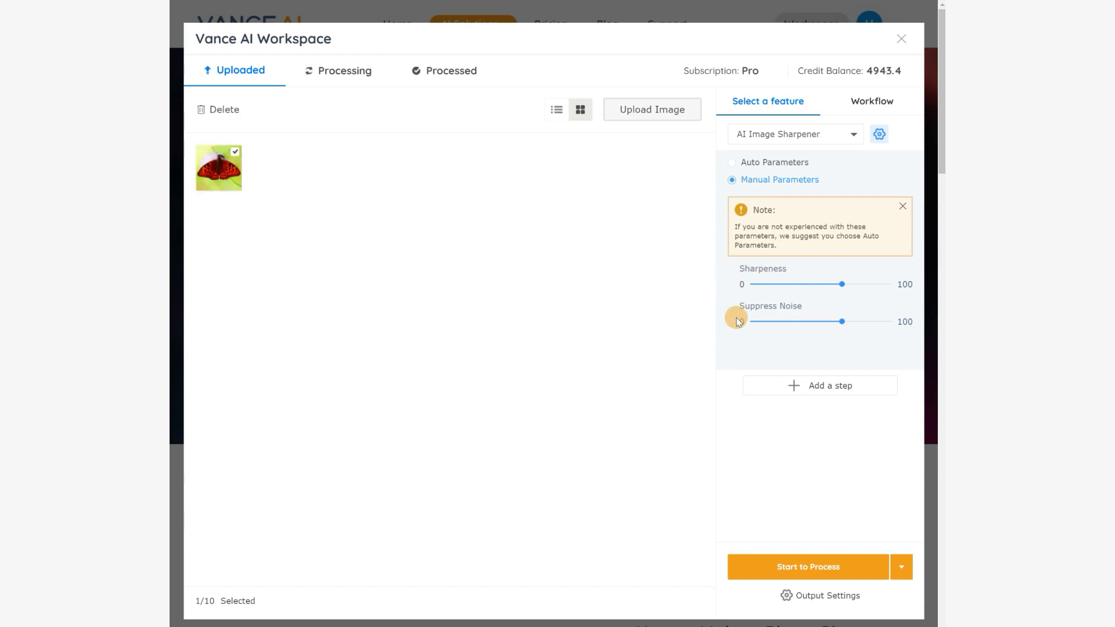
{"action": "left_click", "coordinate": [773, 166]}
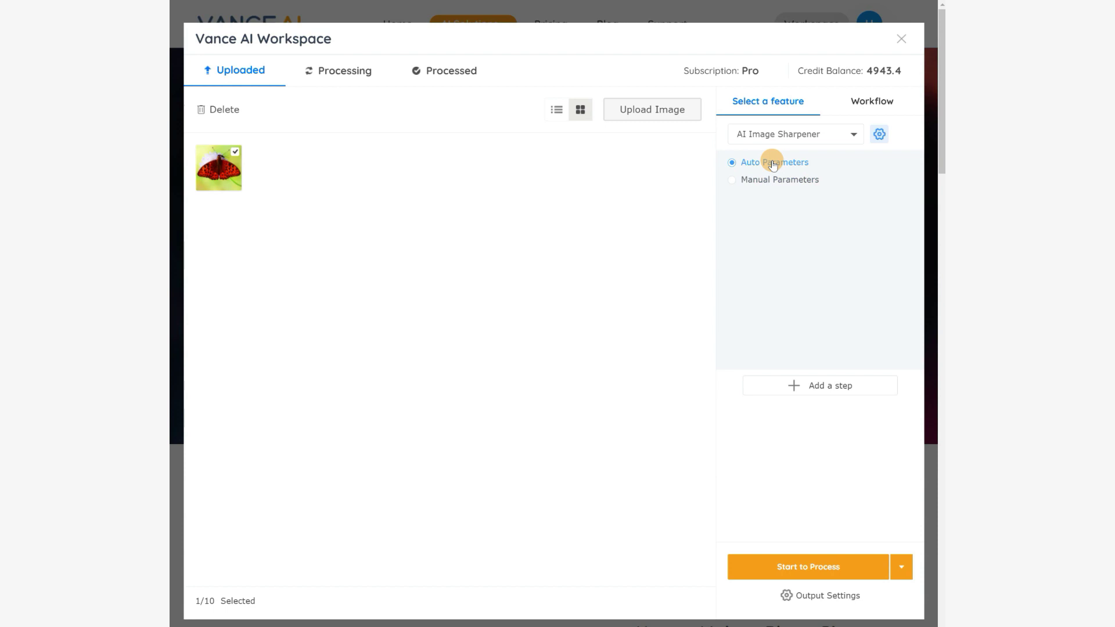
{"action": "left_click", "coordinate": [800, 568]}
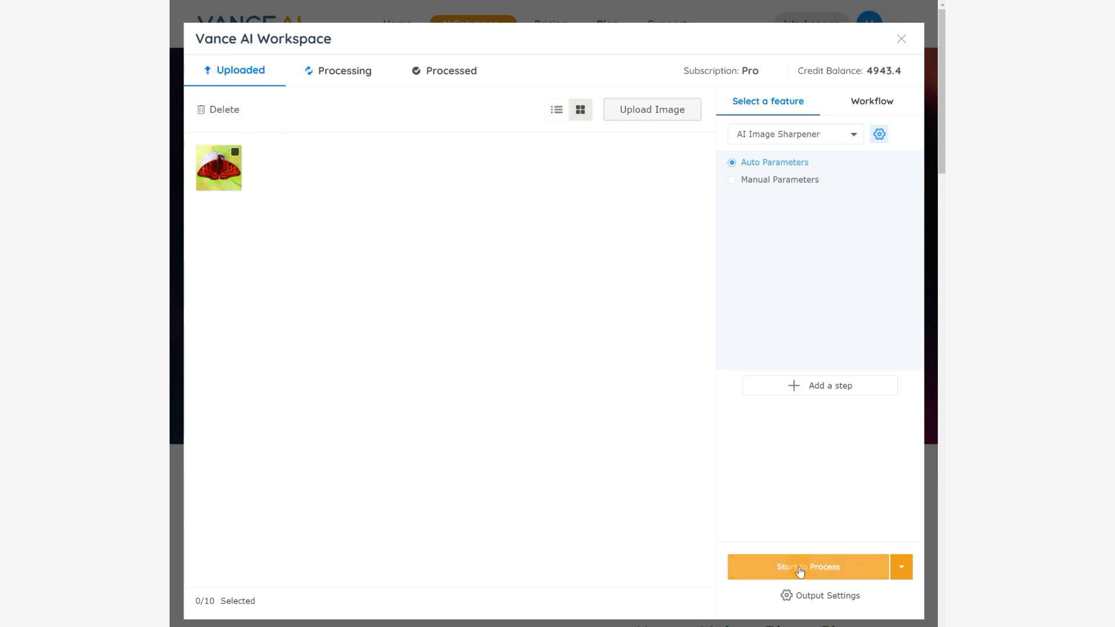
{"action": "left_click", "coordinate": [799, 567]}
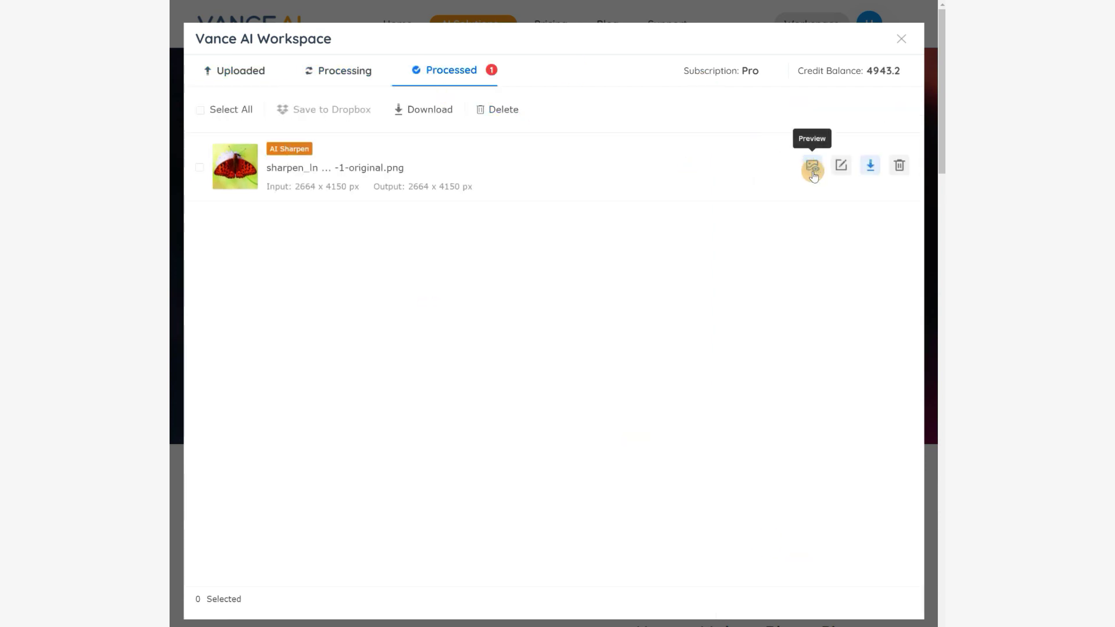
{"action": "left_click", "coordinate": [812, 167]}
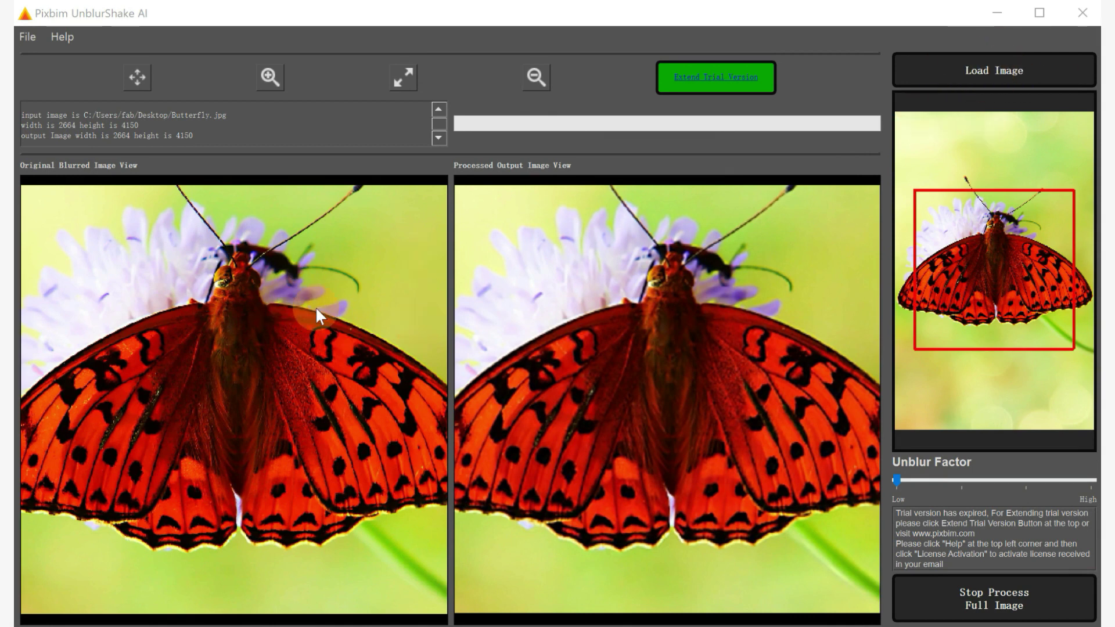
Raise the butterfly's Unblur Factor from Low toward High and let the preview regenerate
{"action": "left_click_drag", "start_coordinate": [898, 479], "coordinate": [1020, 478]}
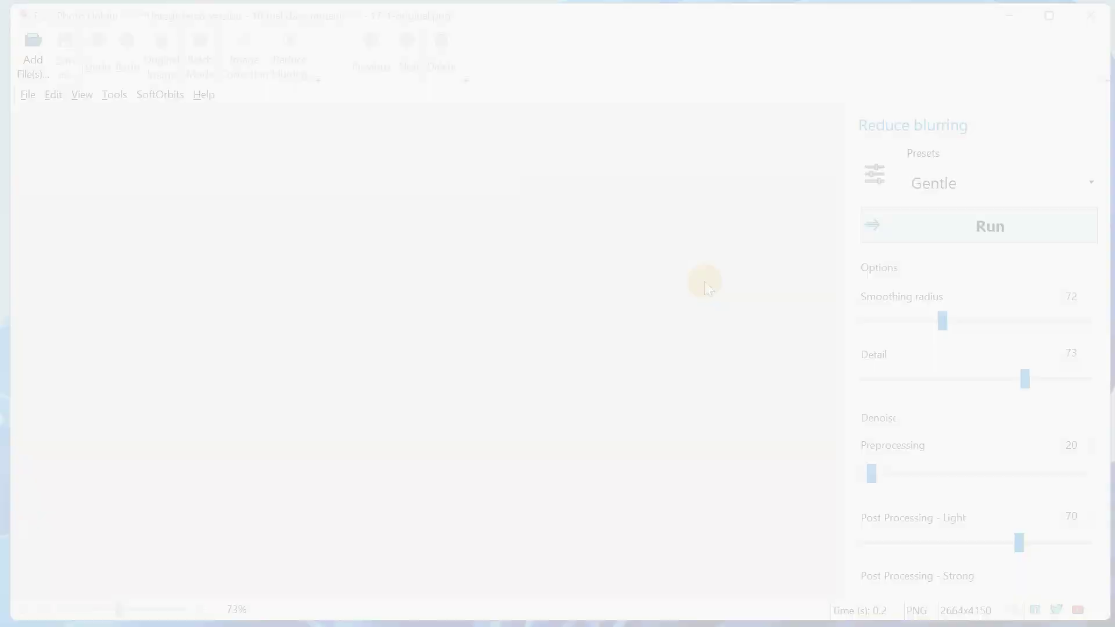
Load the 17-1-original butterfly image into Easy Photo Unblur
{"action": "left_click", "coordinate": [30, 49]}
{"action": "left_click", "coordinate": [558, 266]}
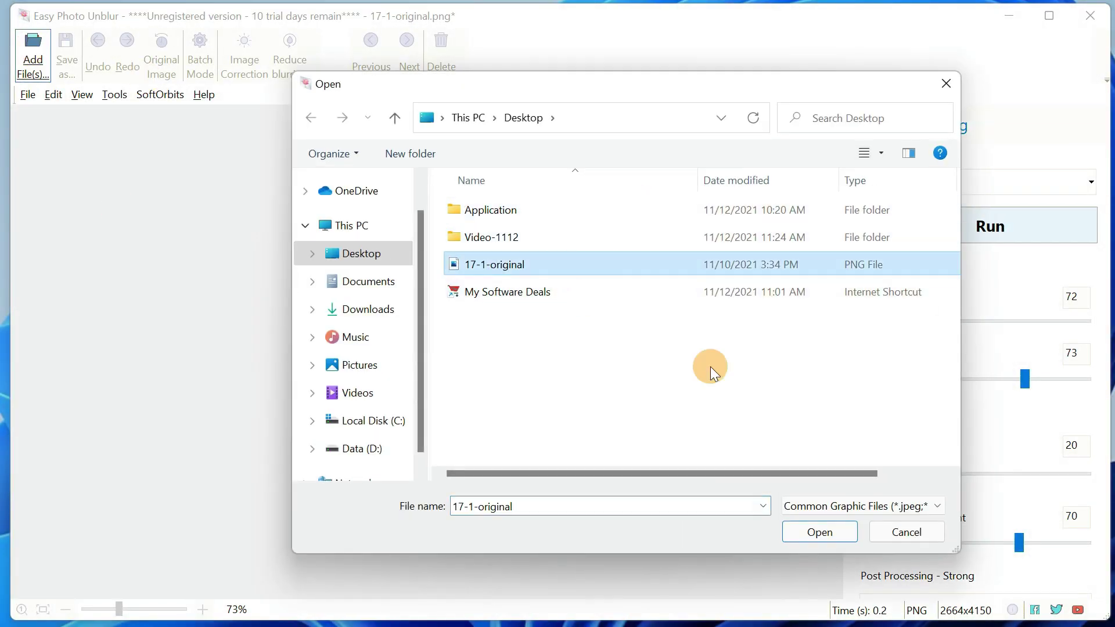
{"action": "left_click", "coordinate": [819, 532]}
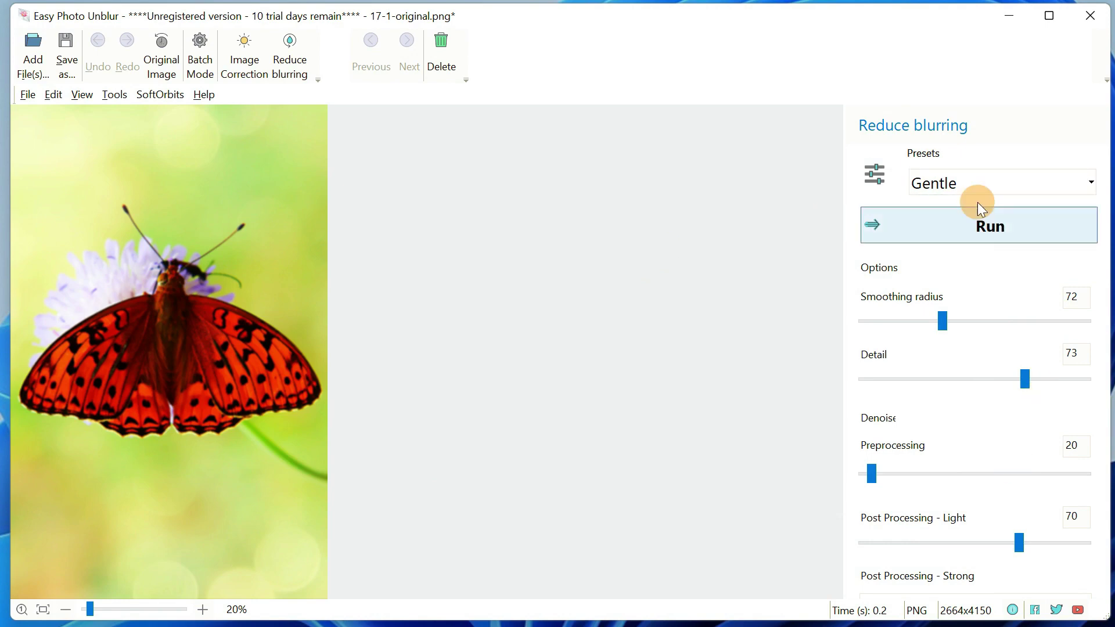
Set smoothing radius 68, detail 75 and light post-processing 68, run, and attempt saving
{"action": "left_click_drag", "start_coordinate": [956, 319], "coordinate": [937, 319]}
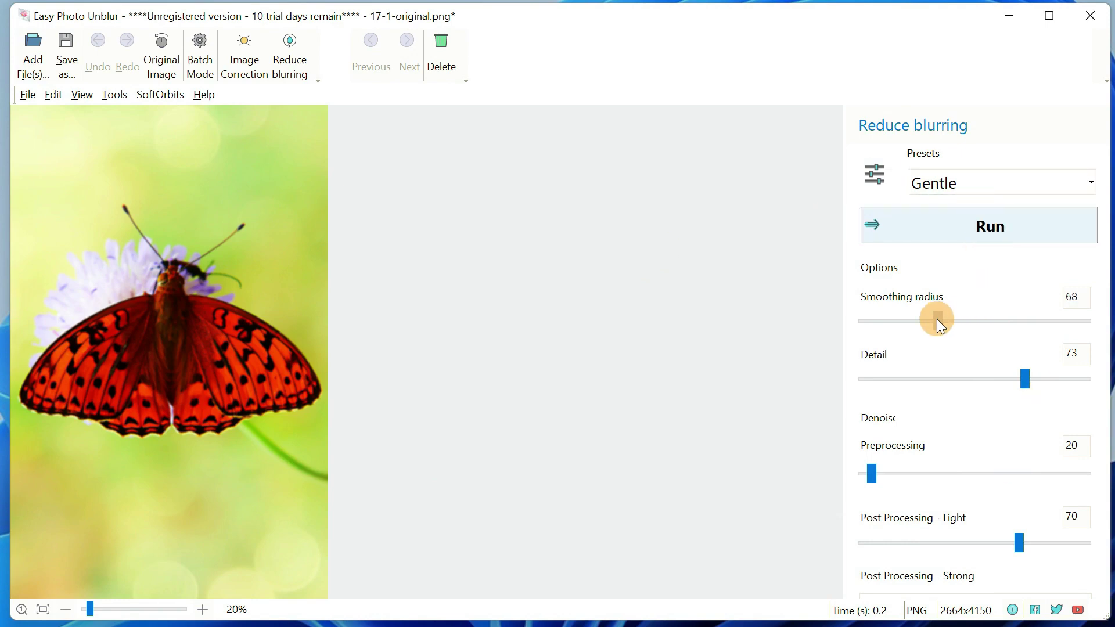
{"action": "mouse_move", "coordinate": [1024, 380]}
{"action": "left_mouse_down"}
{"action": "mouse_move", "coordinate": [1014, 379]}
{"action": "mouse_move", "coordinate": [1024, 387]}
{"action": "left_mouse_up"}
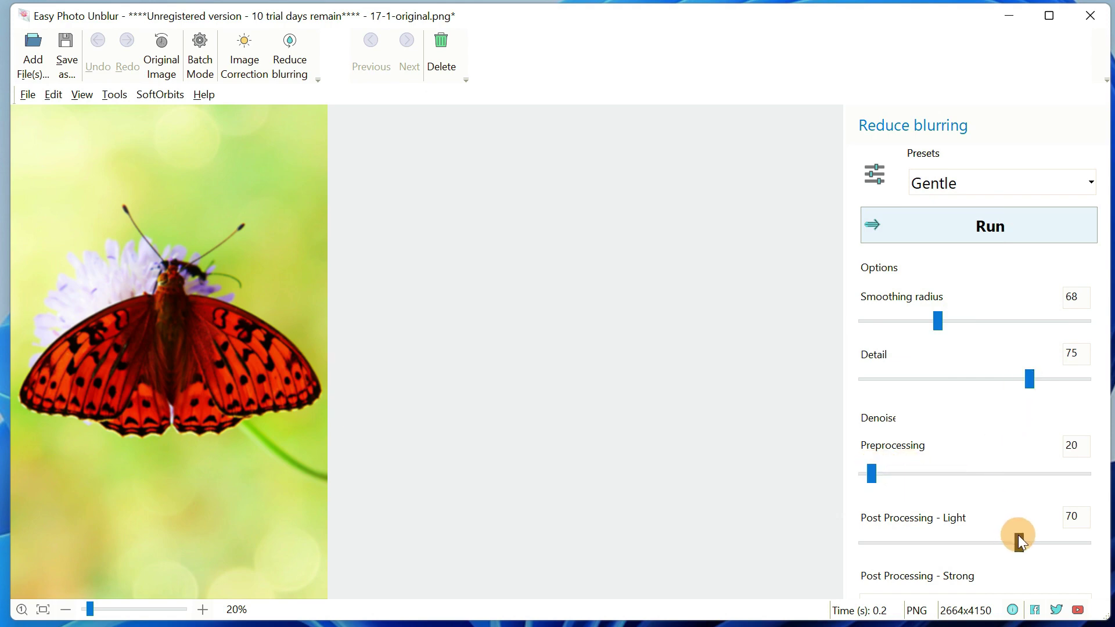
{"action": "left_click_drag", "start_coordinate": [1018, 542], "coordinate": [1014, 542]}
{"action": "left_click", "coordinate": [920, 226]}
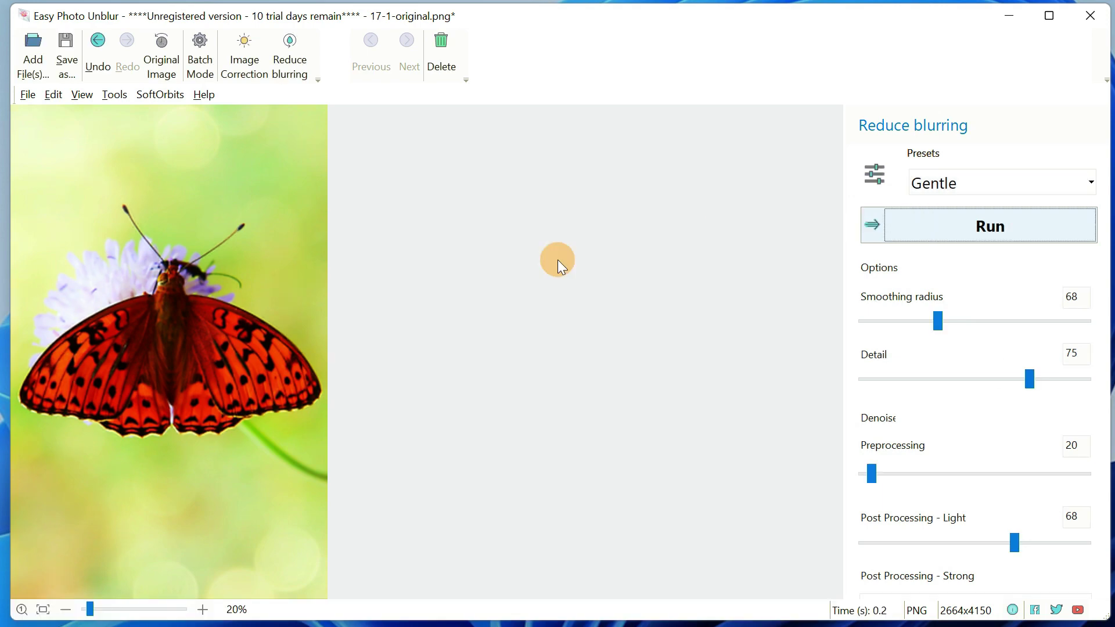
{"action": "left_click", "coordinate": [65, 43]}
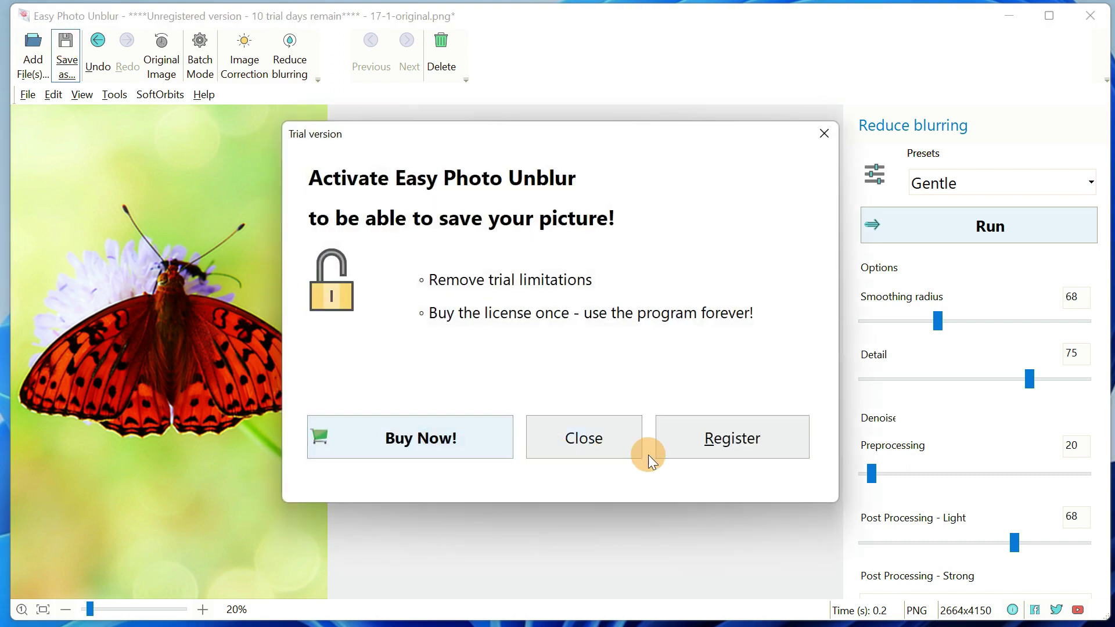
{"action": "left_click", "coordinate": [619, 442]}
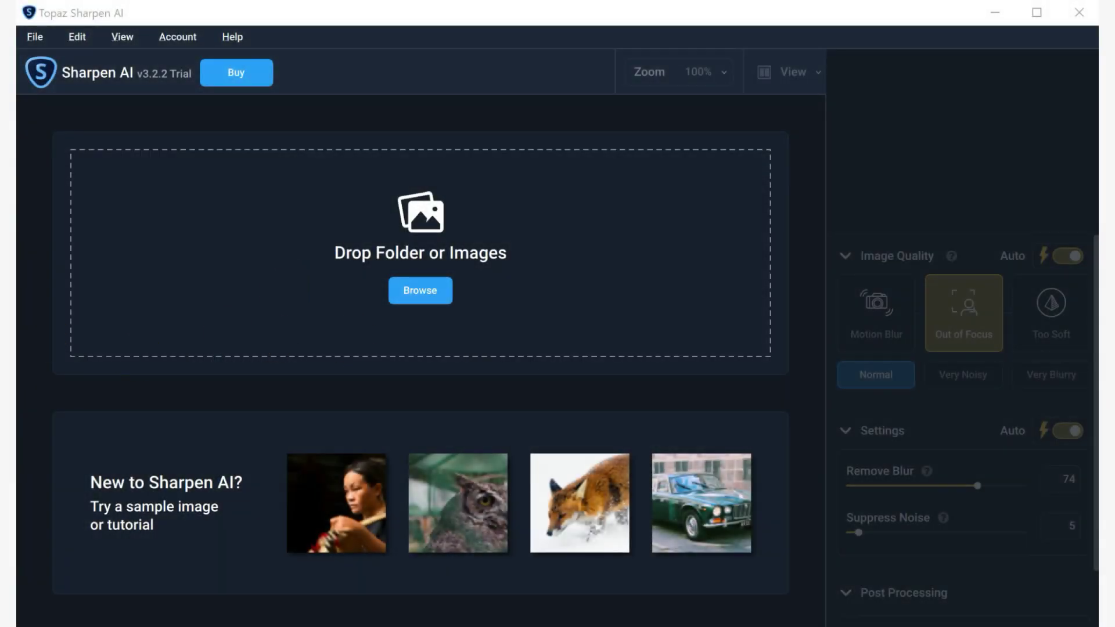
Load Butterfly.jpg, choose Out of Focus, and set Remove Blur 74 and Suppress Noise 14
{"action": "left_click_drag", "start_coordinate": [542, 278], "coordinate": [532, 279]}
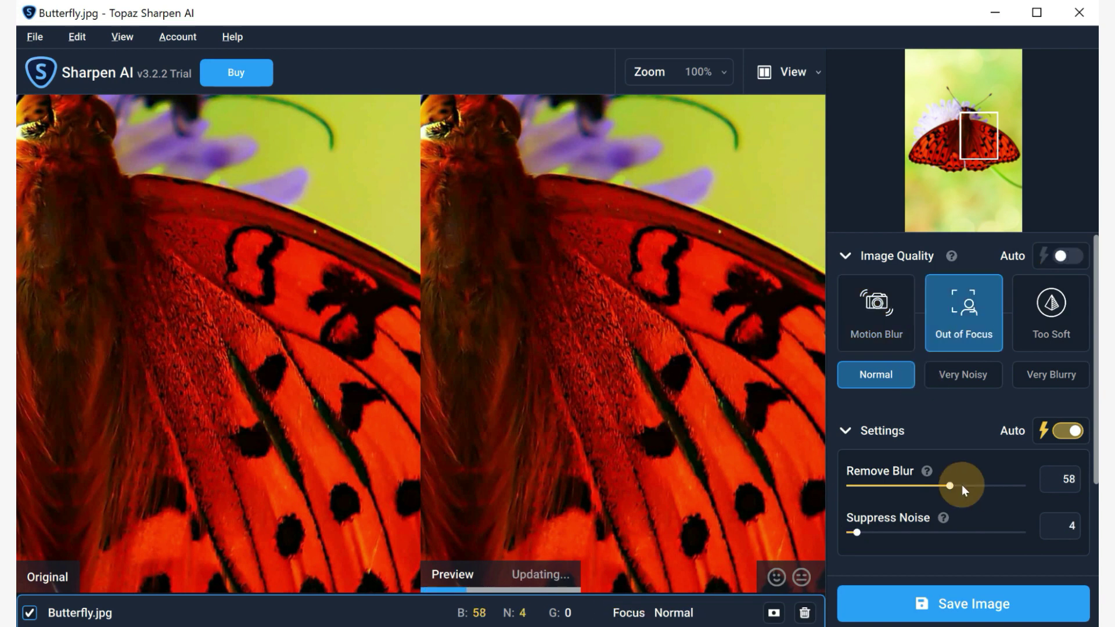
{"action": "mouse_move", "coordinate": [951, 485]}
{"action": "left_mouse_down"}
{"action": "mouse_move", "coordinate": [939, 491]}
{"action": "mouse_move", "coordinate": [979, 488]}
{"action": "left_mouse_up"}
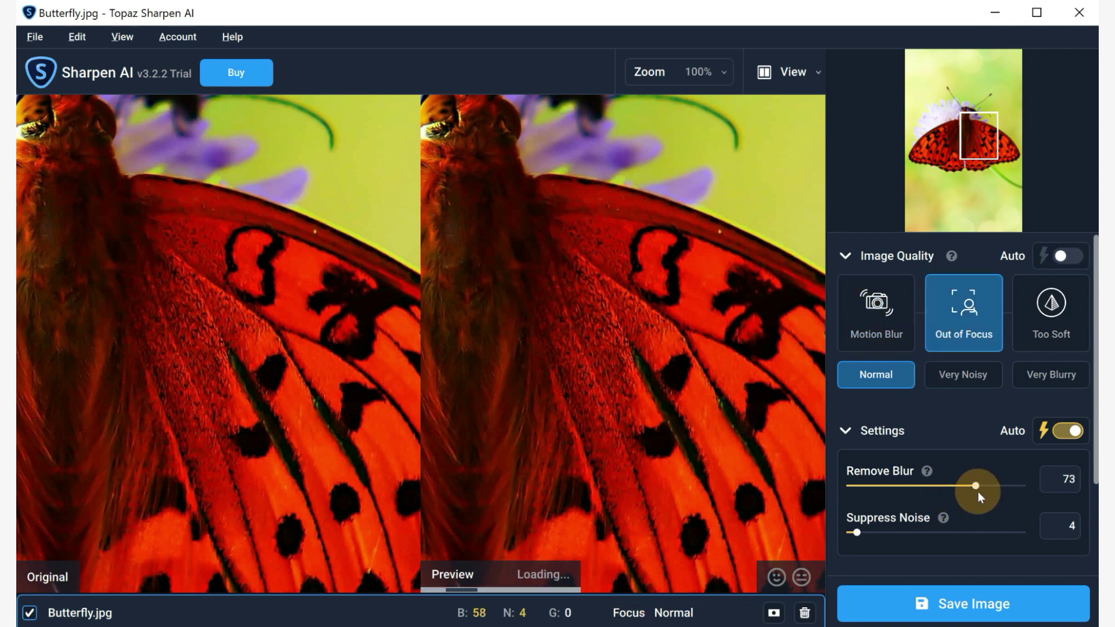
{"action": "left_click_drag", "start_coordinate": [859, 532], "coordinate": [980, 533]}
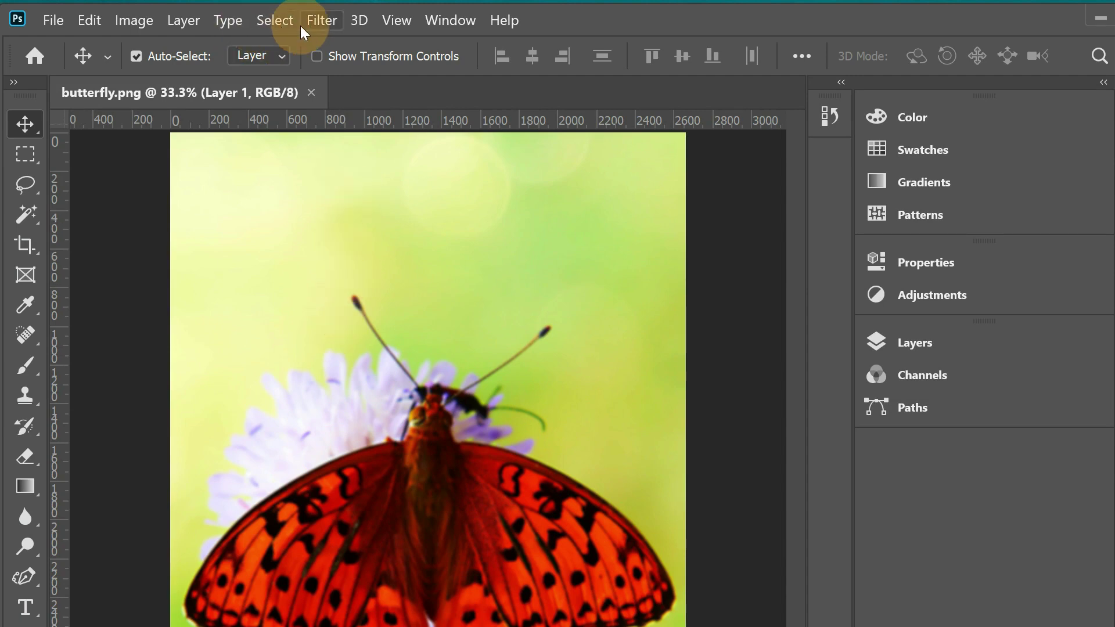
Open Filter > Sharpen > Smart Sharpen and preview the black-spotted wing
{"action": "left_click", "coordinate": [325, 23]}
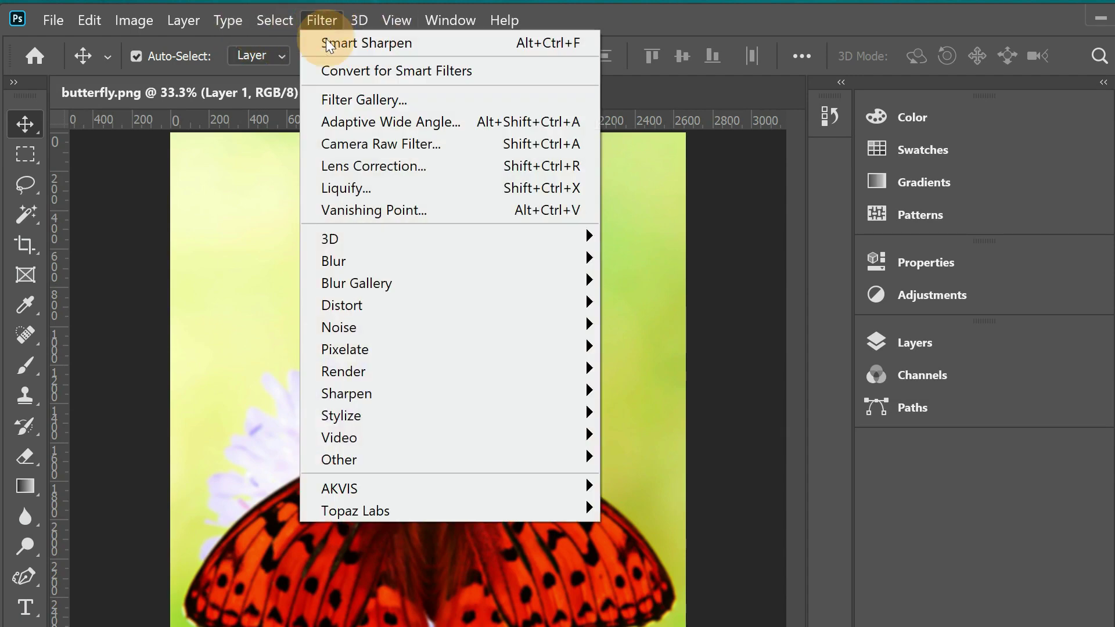
{"action": "mouse_move", "coordinate": [346, 393]}
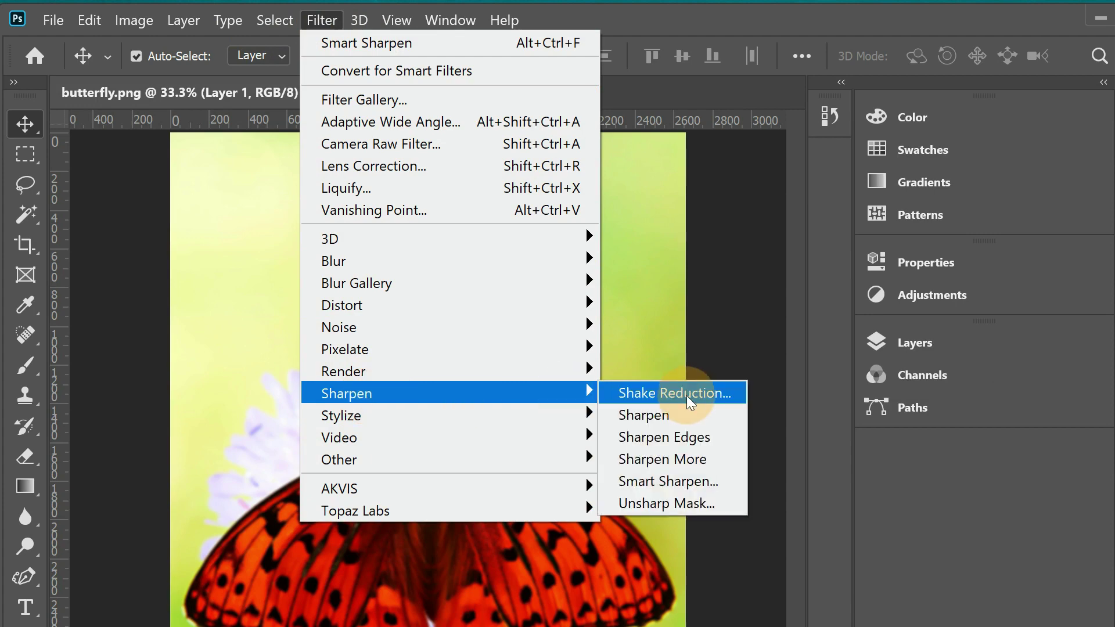
{"action": "left_click", "coordinate": [671, 486]}
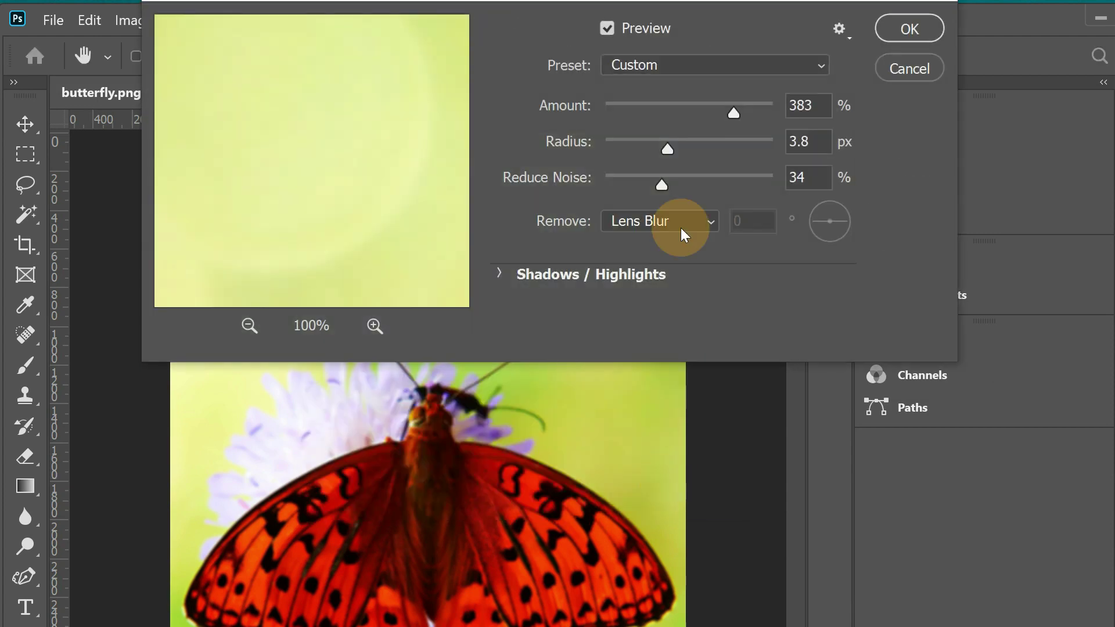
{"action": "left_click", "coordinate": [480, 448]}
{"action": "left_click", "coordinate": [510, 471]}
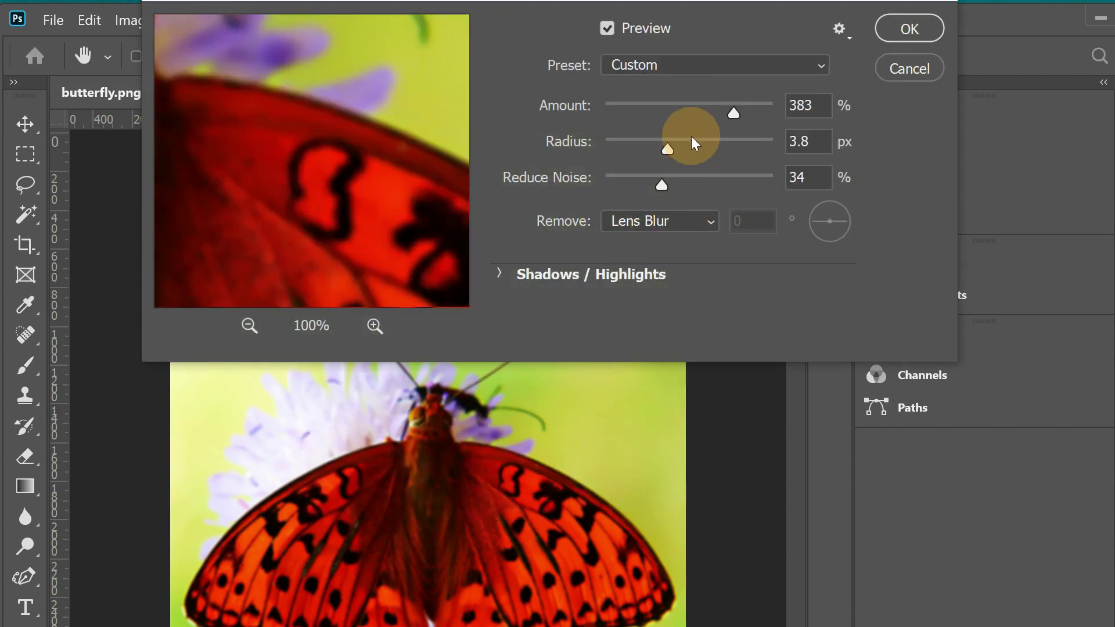
Set Amount 303%, Radius 6.5 px and Reduce Noise 36%, then apply the filter
{"action": "mouse_move", "coordinate": [730, 114]}
{"action": "left_mouse_down"}
{"action": "mouse_move", "coordinate": [653, 112]}
{"action": "mouse_move", "coordinate": [709, 111]}
{"action": "left_mouse_up"}
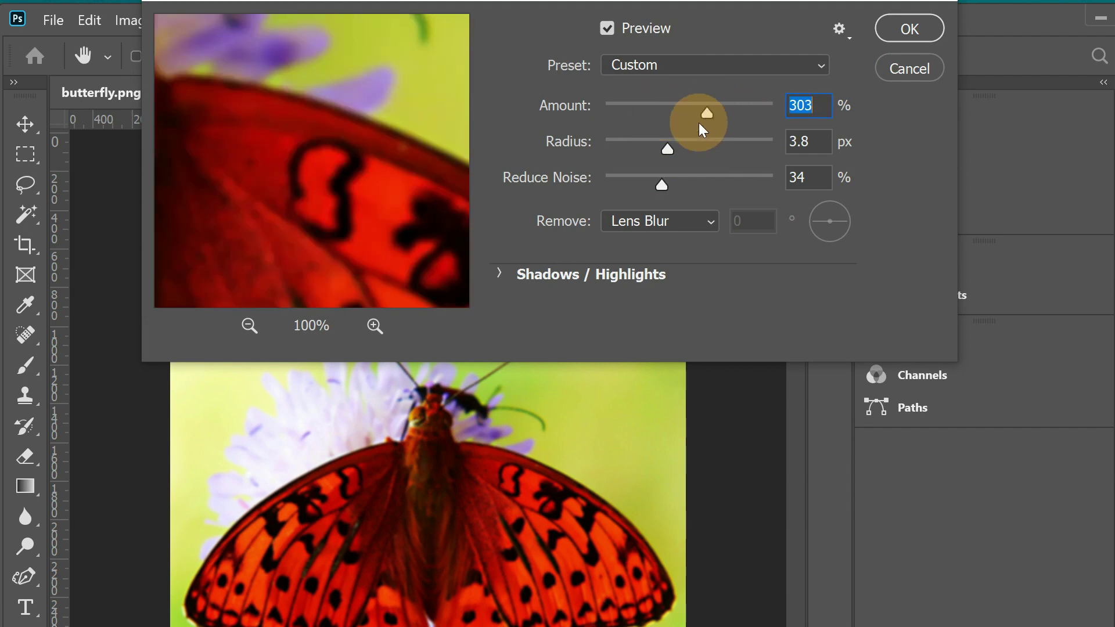
{"action": "left_click_drag", "start_coordinate": [667, 151], "coordinate": [680, 151]}
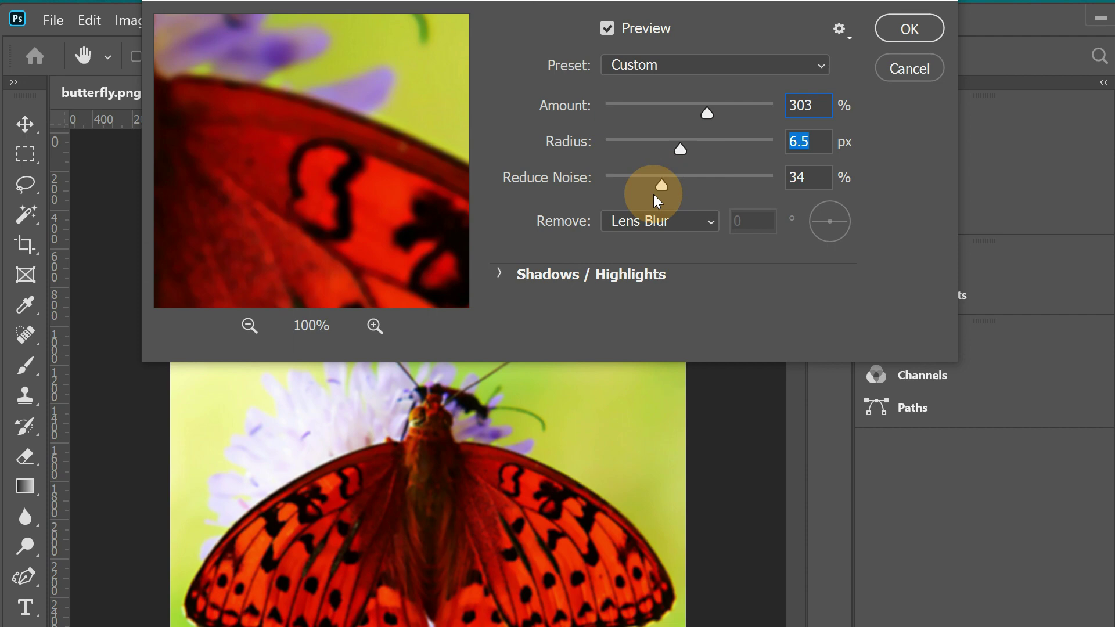
{"action": "left_click_drag", "start_coordinate": [654, 195], "coordinate": [666, 185]}
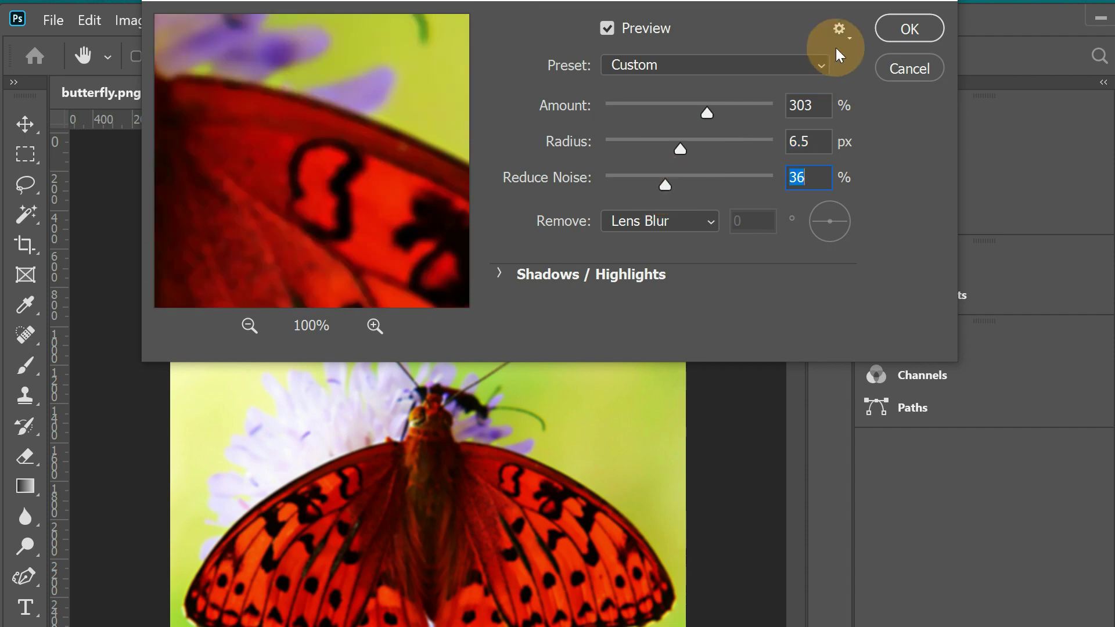
{"action": "left_click", "coordinate": [909, 29]}
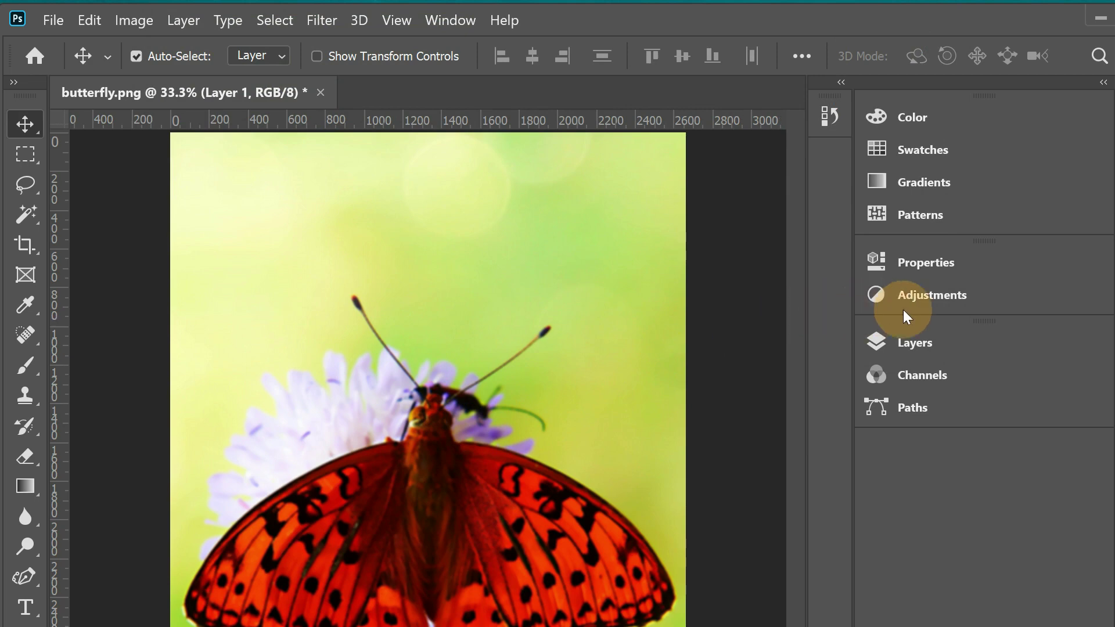
Add a Brightness/Contrast adjustment layer from the Adjustments panel
{"action": "left_click", "coordinate": [959, 296]}
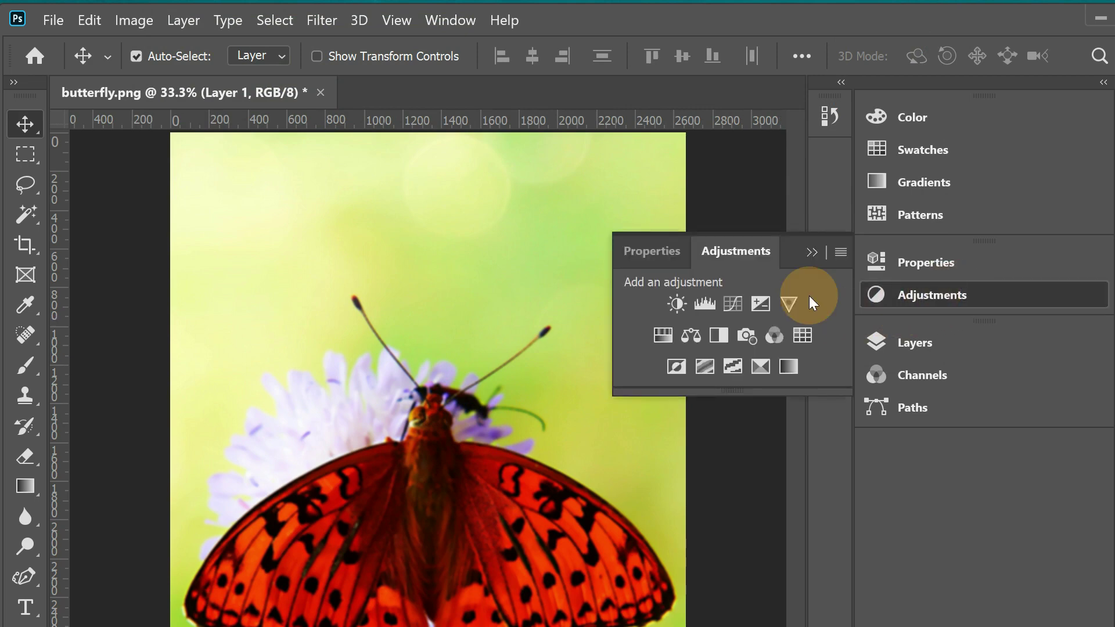
{"action": "left_click", "coordinate": [677, 304]}
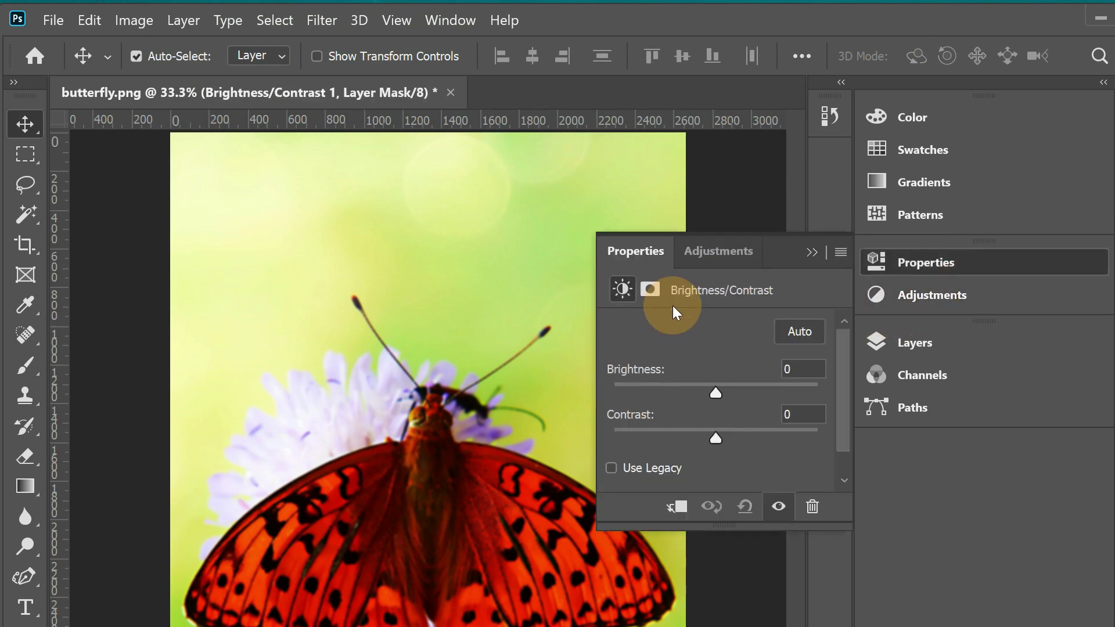